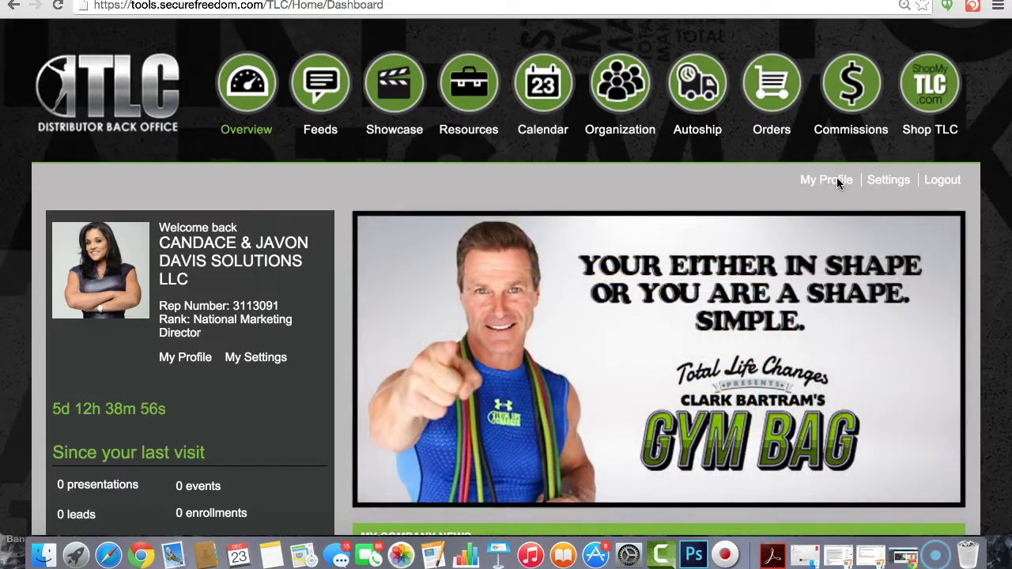
- Go from the dashboard to the My Profile page via the link beside Settings and Logout
{"action": "left_click", "coordinate": [826, 180]}
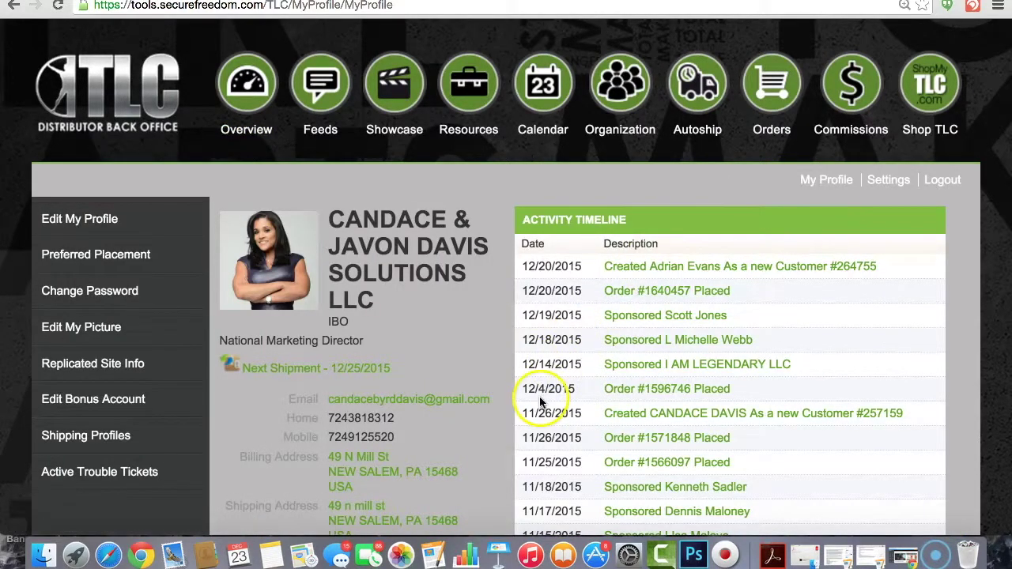
- Browse the Preferred Placement, Password, Picture, Replicated Site and Shipping Profiles pages, ending on Edit My Profile
{"action": "left_click", "coordinate": [59, 227]}
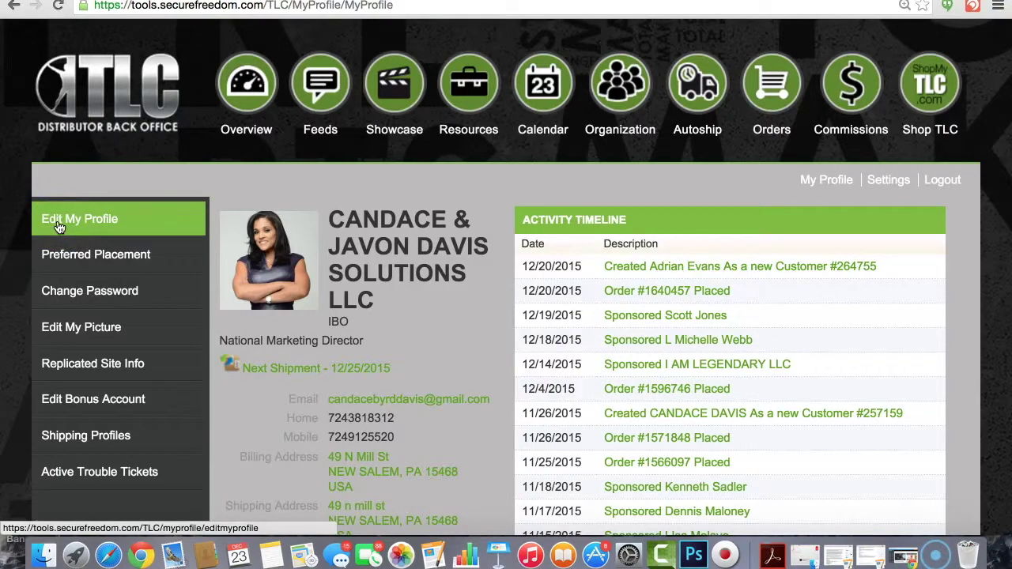
{"action": "left_click", "coordinate": [80, 227]}
{"action": "left_click", "coordinate": [95, 225]}
{"action": "left_click", "coordinate": [84, 267]}
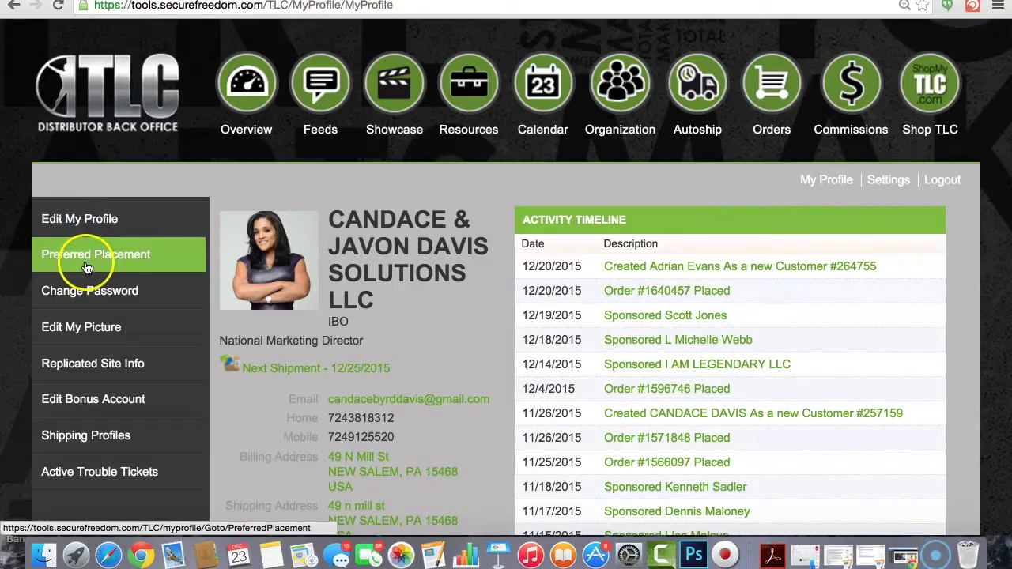
{"action": "left_click", "coordinate": [91, 294]}
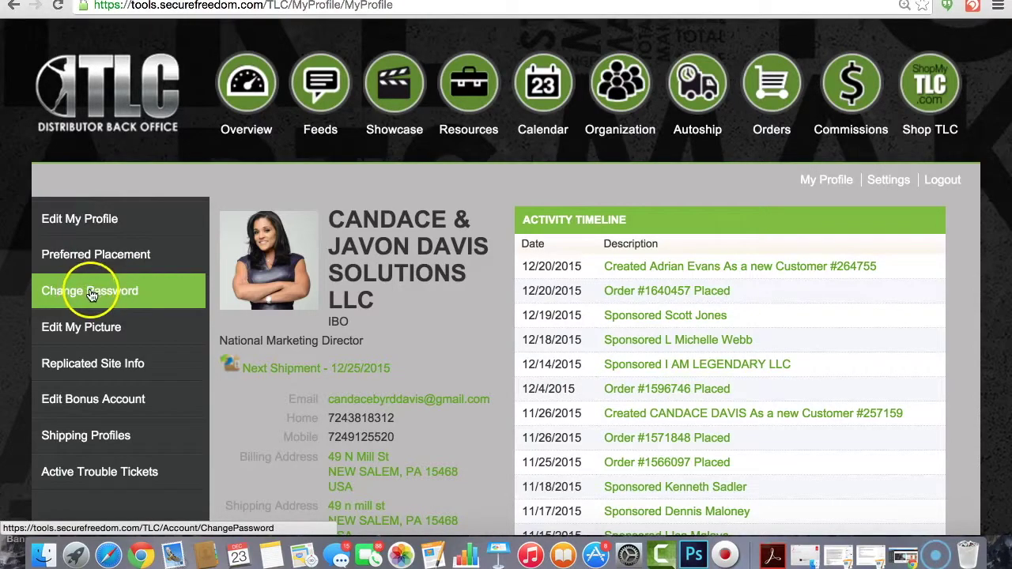
{"action": "left_click", "coordinate": [91, 294]}
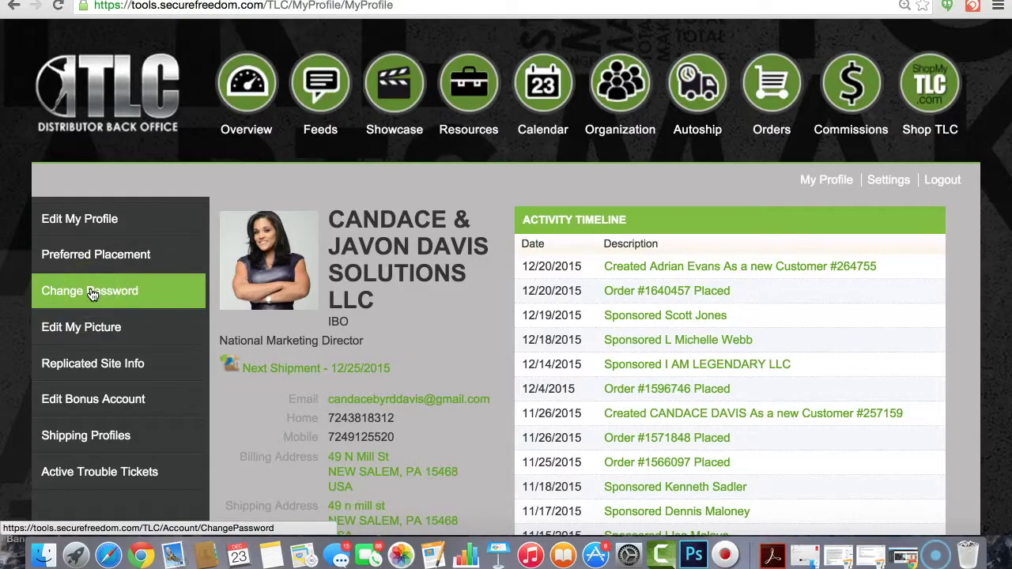
{"action": "left_click", "coordinate": [91, 331]}
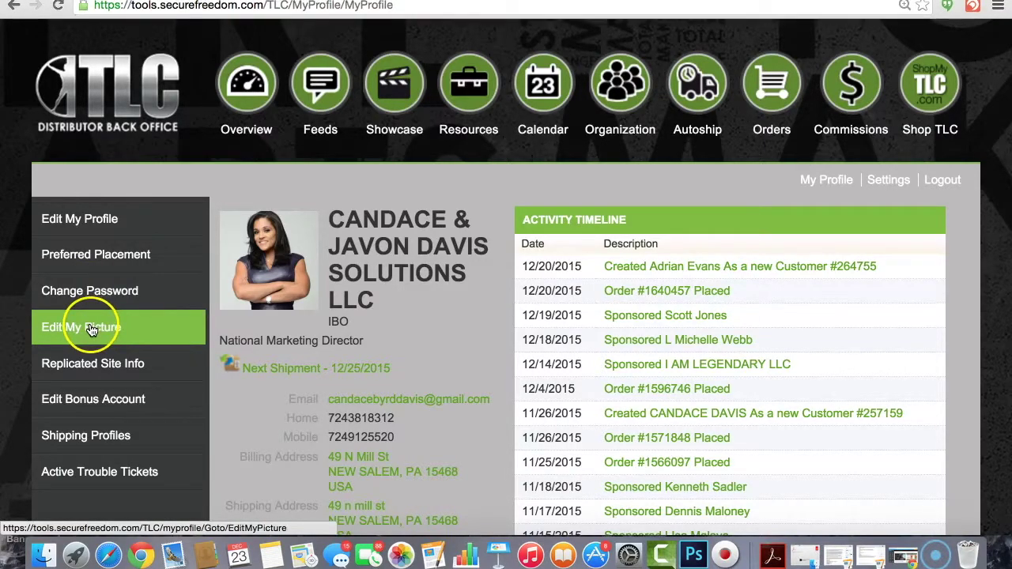
{"action": "left_click", "coordinate": [91, 369]}
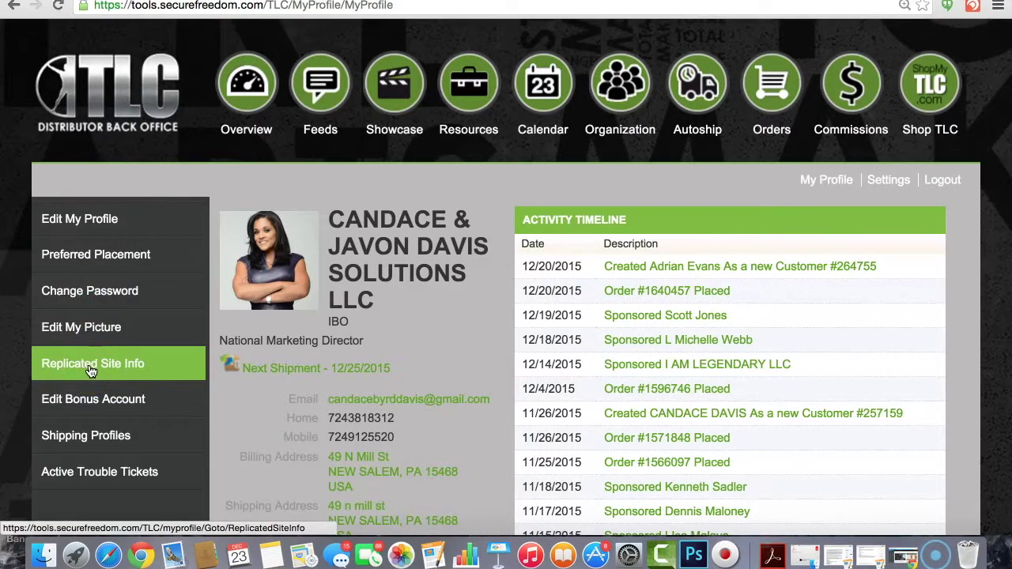
{"action": "left_click", "coordinate": [91, 436]}
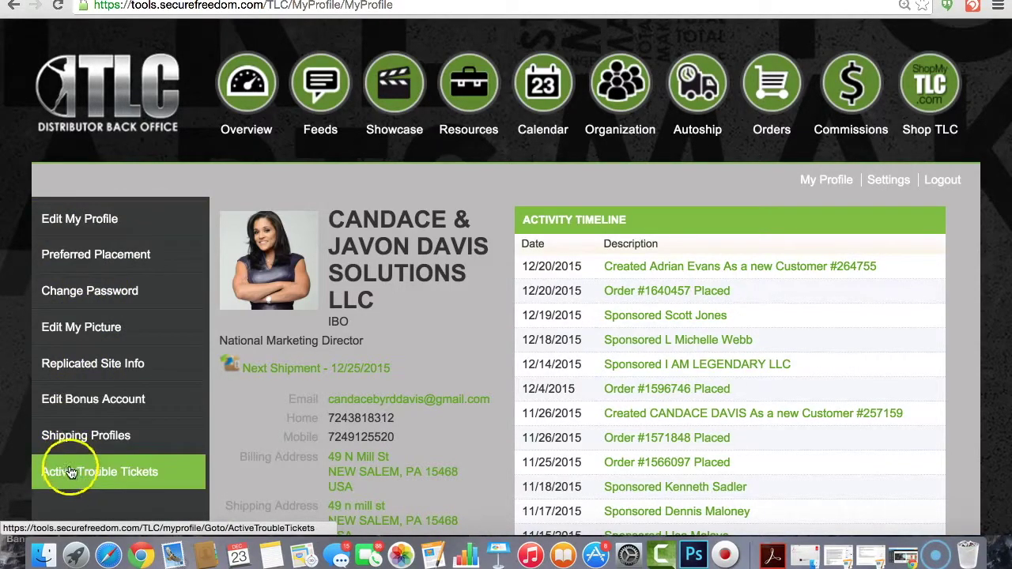
{"action": "left_click", "coordinate": [69, 218]}
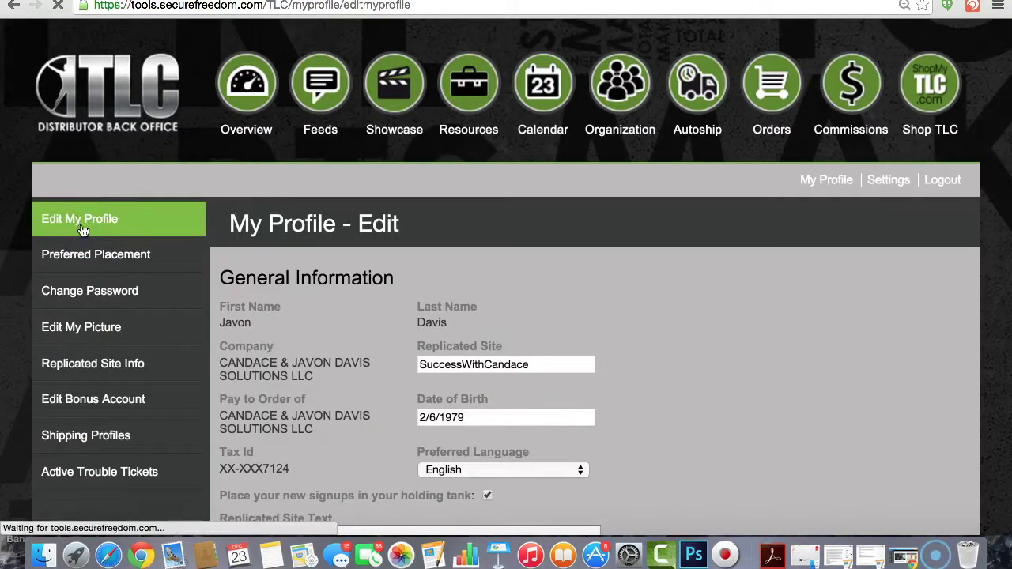
{"action": "scroll", "coordinate": [567, 316], "scroll_direction": "down", "scroll_amount": 1}
{"action": "scroll", "coordinate": [567, 317], "scroll_direction": "down", "scroll_amount": 5}
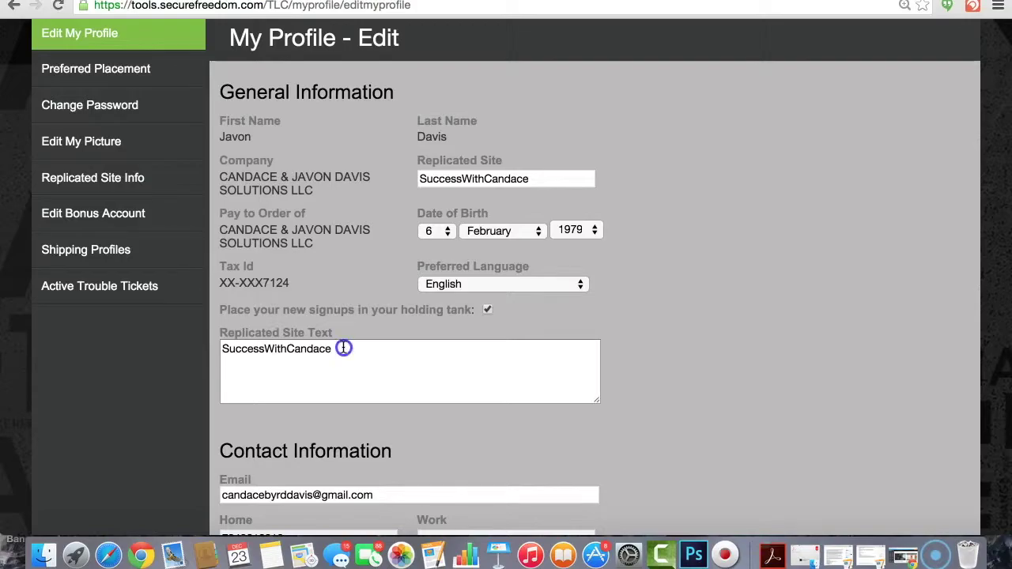
{"action": "left_click_drag", "start_coordinate": [343, 348], "coordinate": [208, 346]}
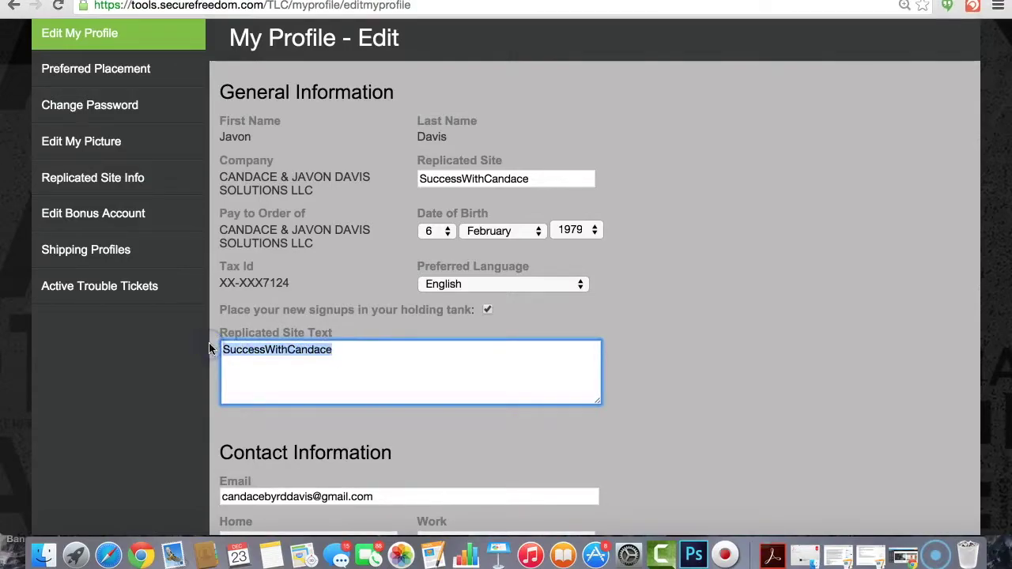
{"action": "left_click", "coordinate": [380, 365]}
{"action": "left_click", "coordinate": [543, 179]}
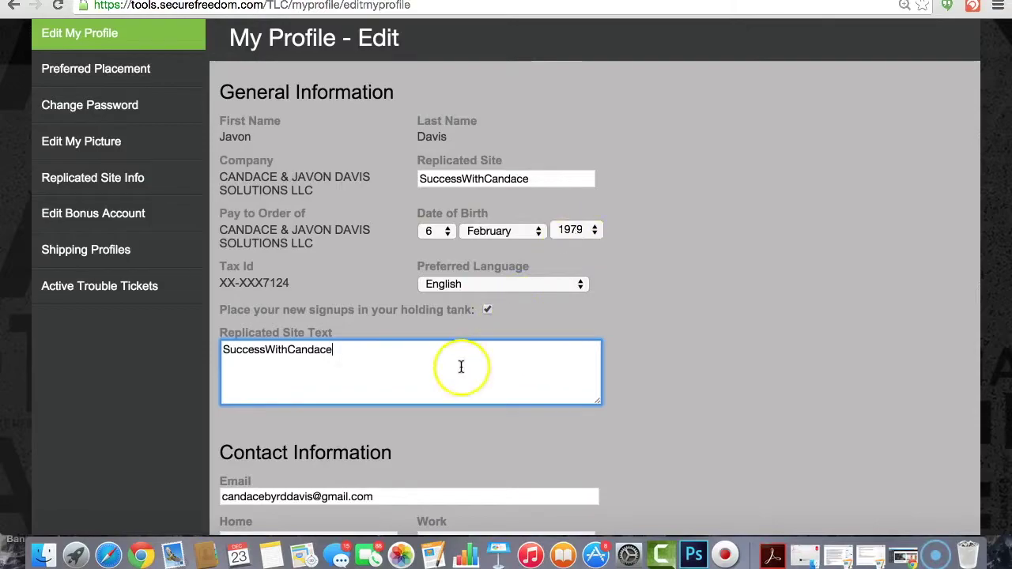
- Scroll past the contact, billing and shipping address sections and save the profile unchanged
{"action": "scroll", "coordinate": [459, 380], "scroll_direction": "down", "scroll_amount": 5}
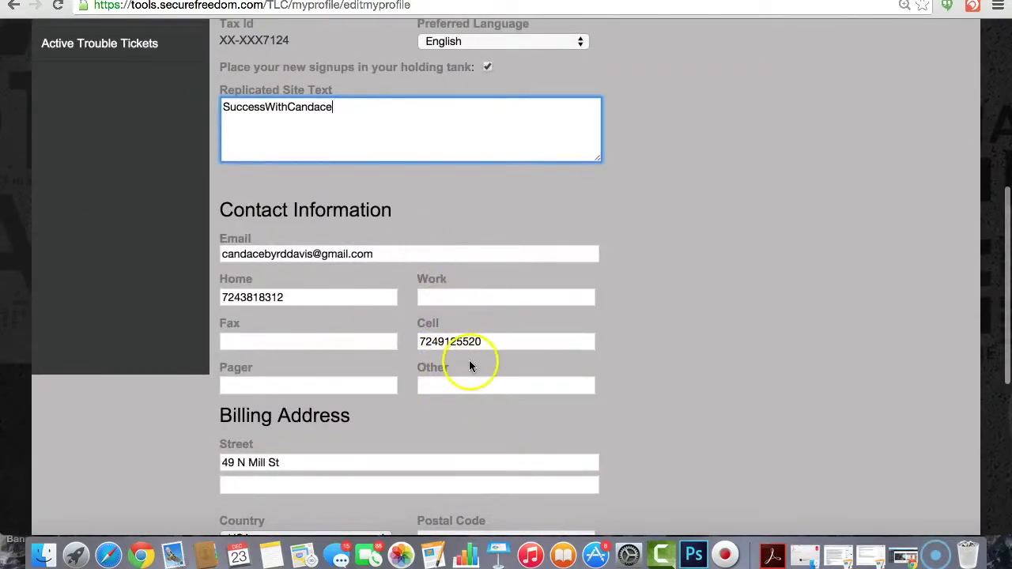
{"action": "scroll", "coordinate": [469, 360], "scroll_direction": "down", "scroll_amount": 5}
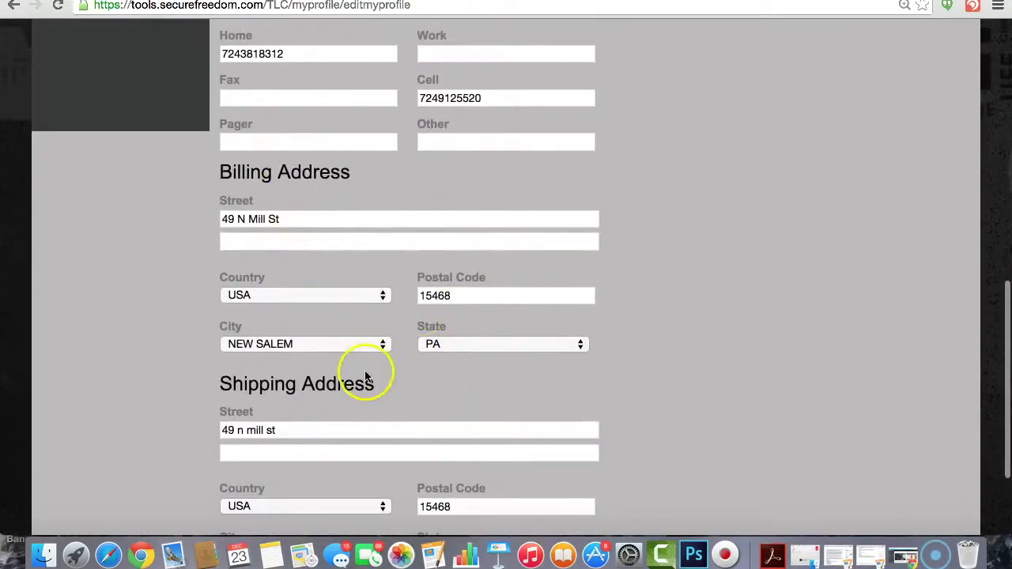
{"action": "scroll", "coordinate": [363, 376], "scroll_direction": "down", "scroll_amount": 3}
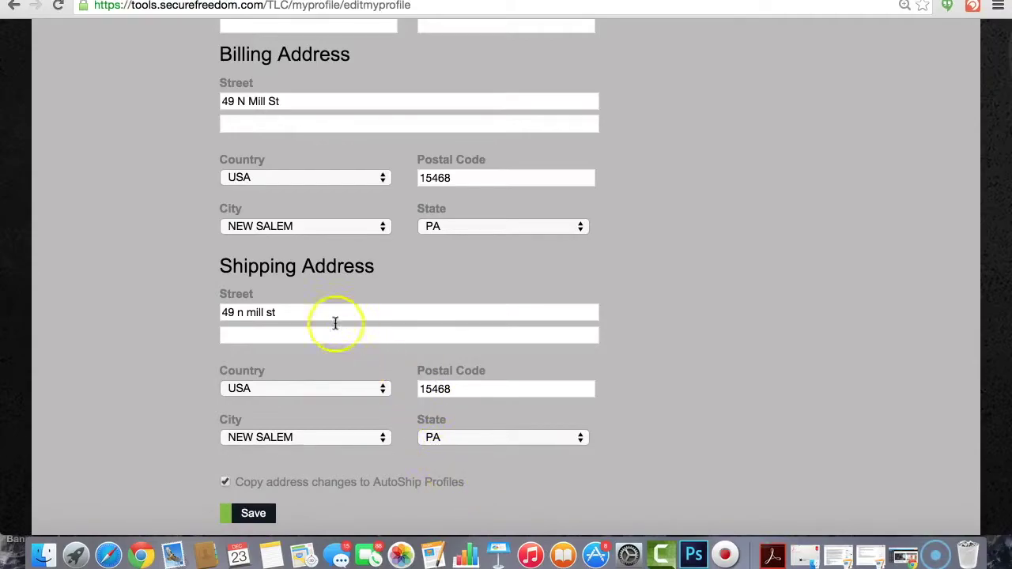
{"action": "left_click", "coordinate": [249, 514]}
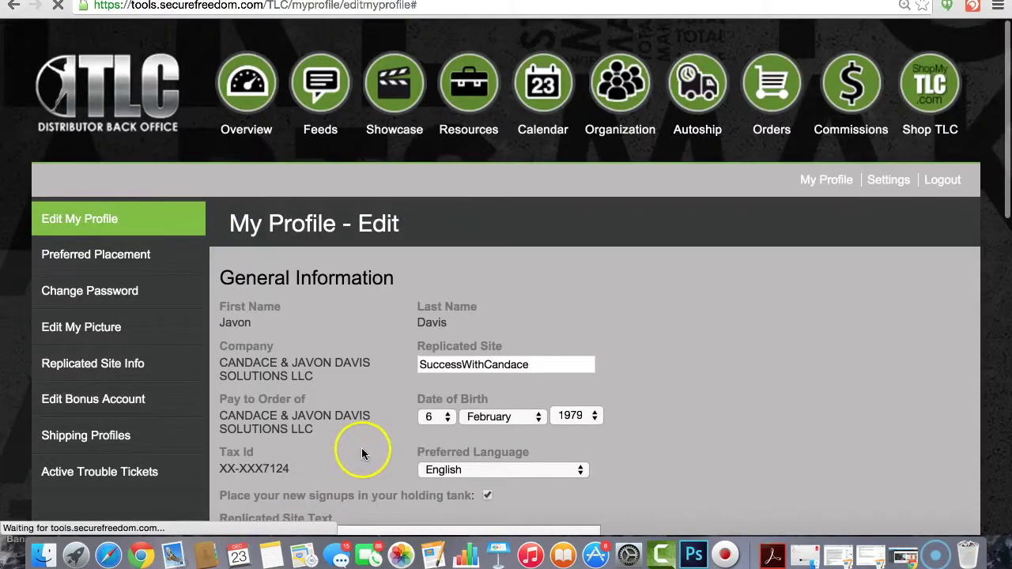
- Visit the Change Password form's Current Password field, then switch to Edit My Picture
{"action": "left_click", "coordinate": [132, 291]}
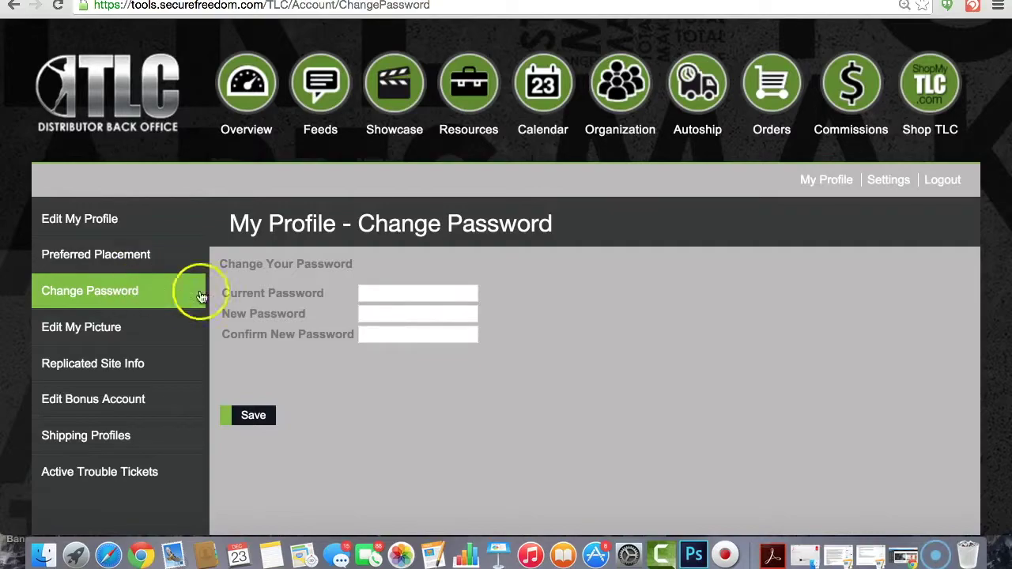
{"action": "left_click", "coordinate": [415, 296]}
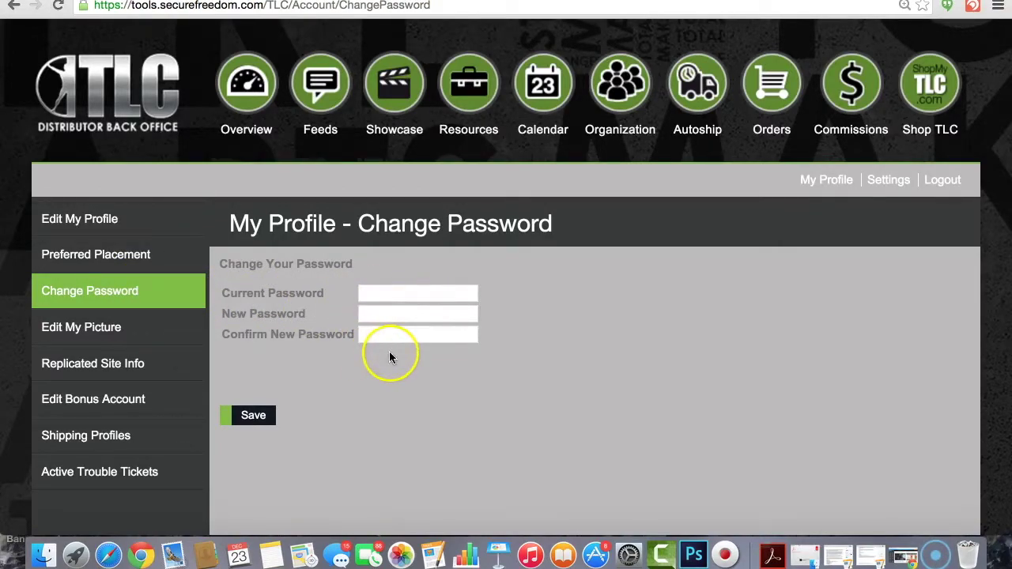
{"action": "left_click", "coordinate": [70, 330]}
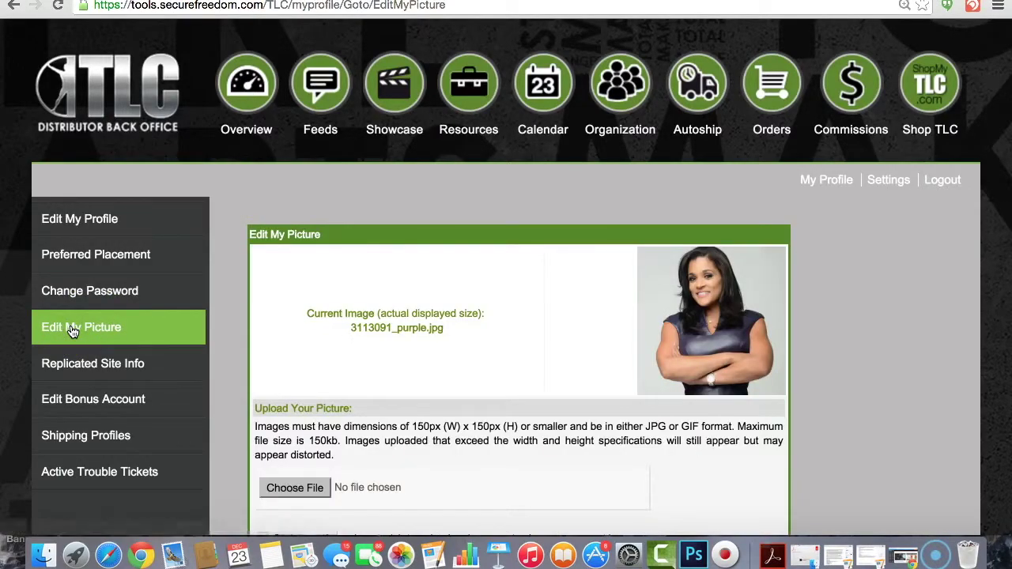
- Search the Mac for 'javon' and choose bc javon1.png as the picture file
{"action": "scroll", "coordinate": [474, 332], "scroll_direction": "down", "scroll_amount": 2}
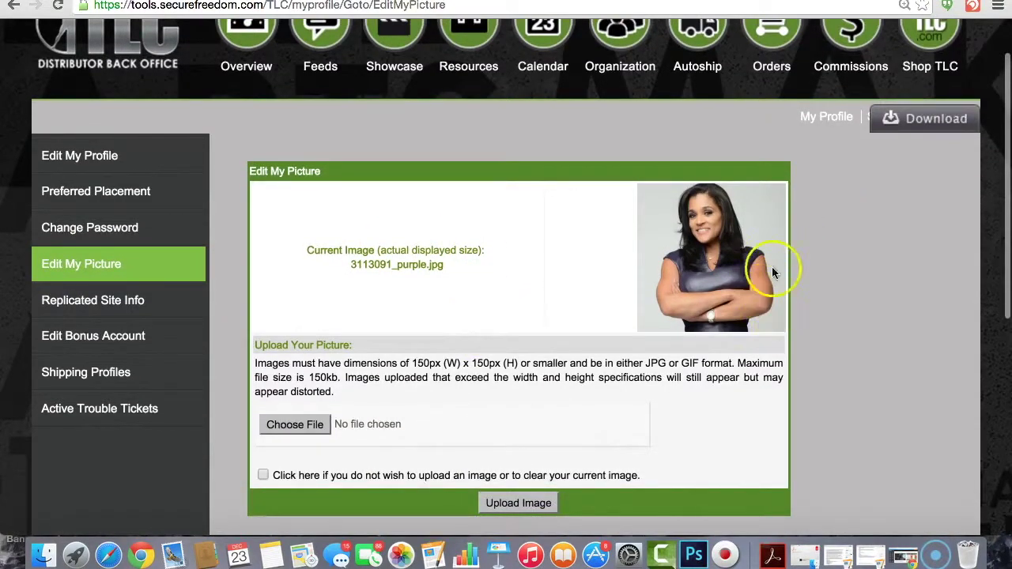
{"action": "left_click", "coordinate": [311, 426]}
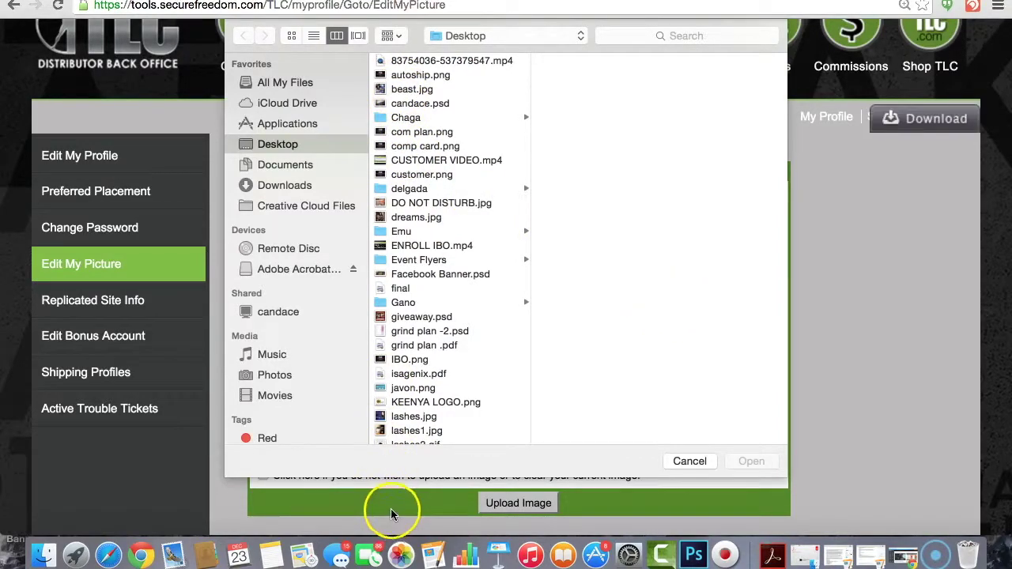
{"action": "left_click", "coordinate": [665, 35]}
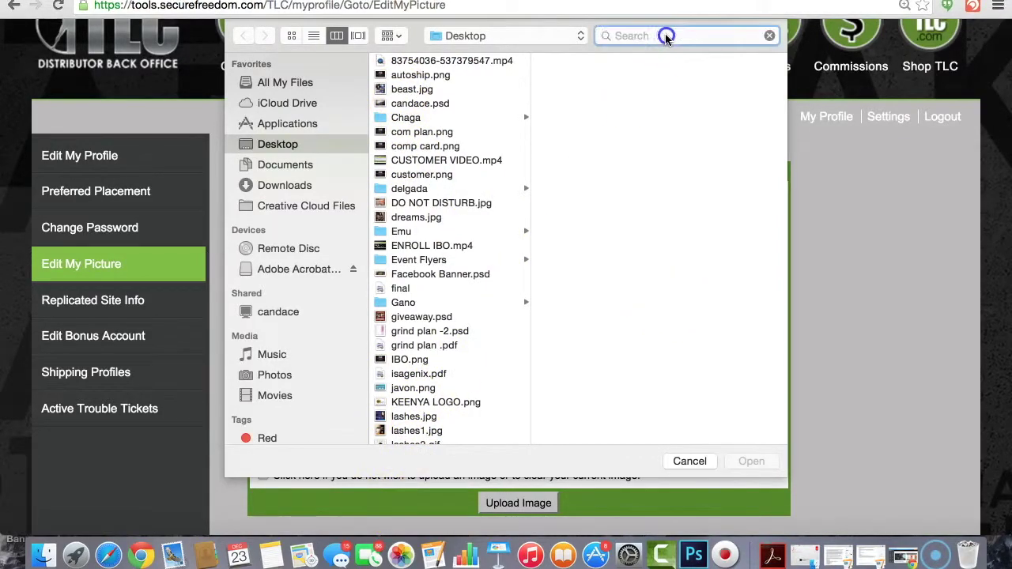
{"action": "type", "text": "me and jay"}
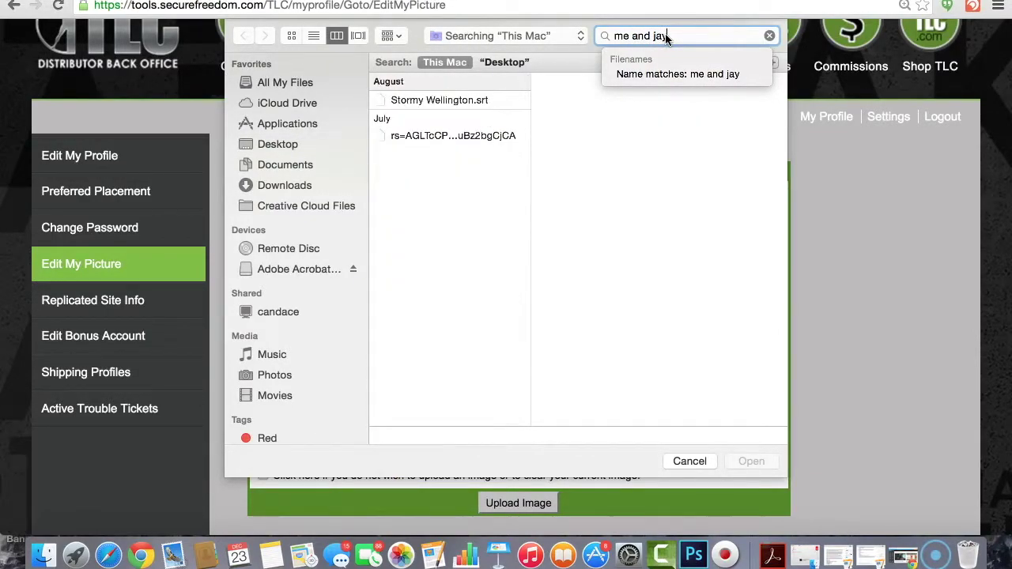
{"action": "key", "text": "BackSpace"}
{"action": "key", "text": "BackSpace"}
{"action": "key", "text": "BackSpace"}
{"action": "key", "text": "BackSpace"}
{"action": "key", "text": "BackSpace"}
{"action": "key", "text": "BackSpace"}
{"action": "key", "text": "BackSpace"}
{"action": "key", "text": "BackSpace"}
{"action": "key", "text": "BackSpace"}
{"action": "key", "text": "BackSpace"}
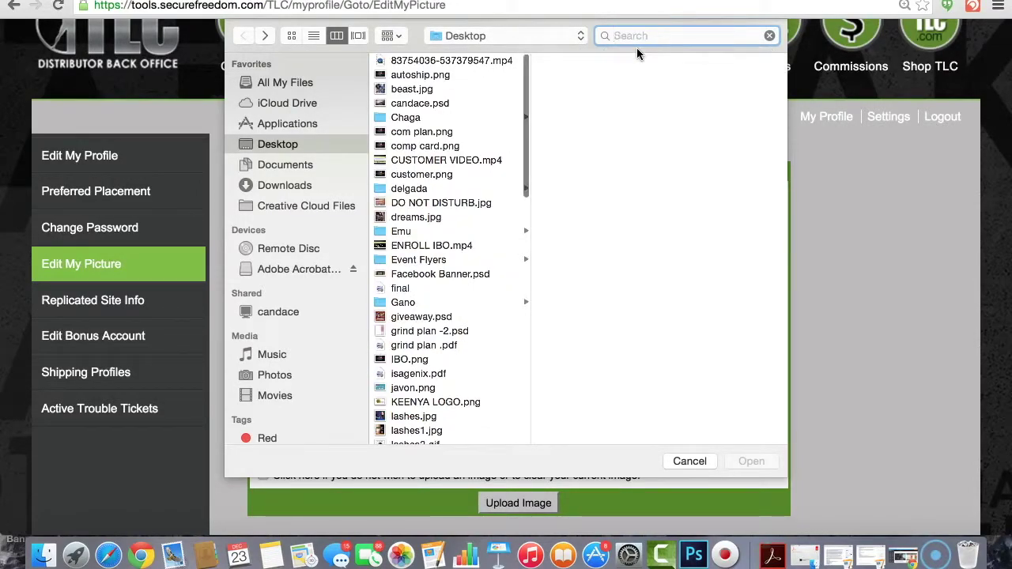
{"action": "type", "text": "javon"}
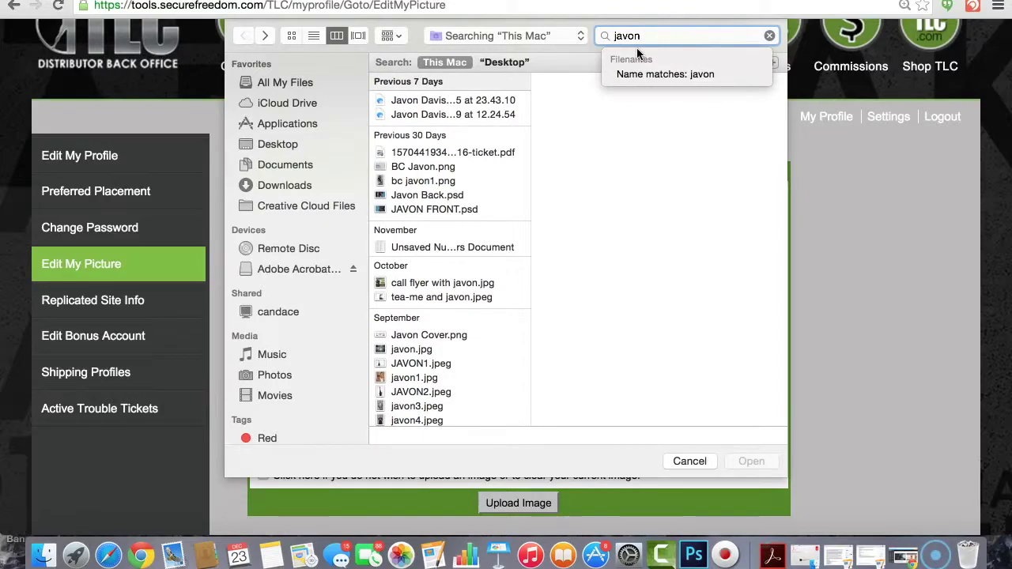
{"action": "left_click", "coordinate": [441, 182]}
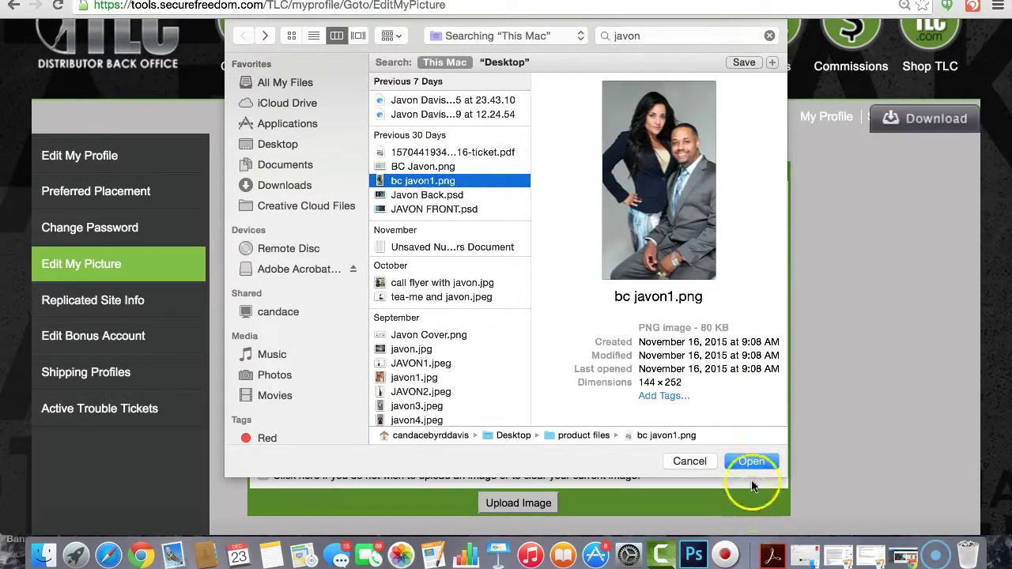
{"action": "left_click", "coordinate": [751, 461]}
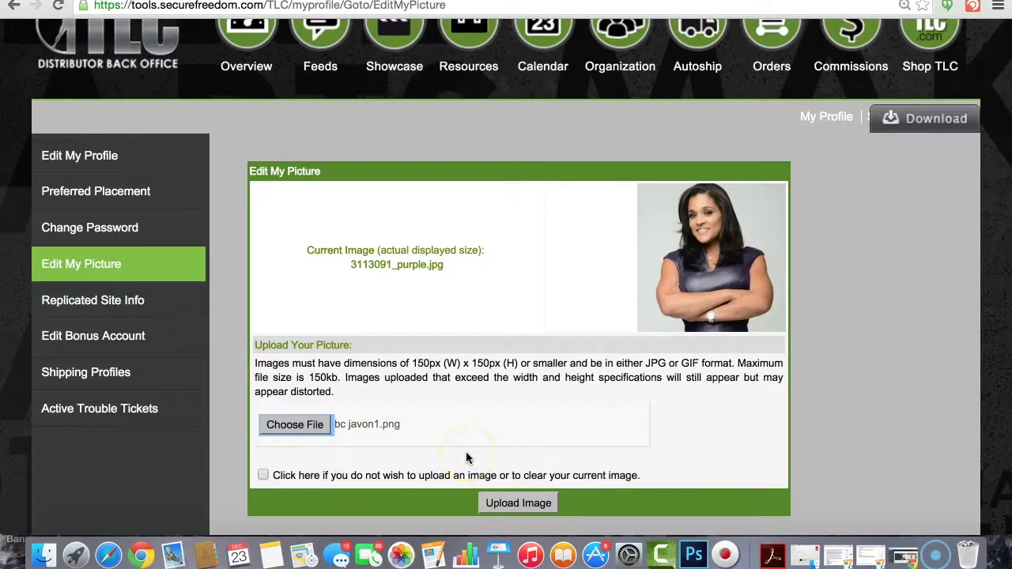
- Try uploading bc javon1.png, dismiss the 'Please select a valid file' error, and go to Replicated Site Info
{"action": "left_click", "coordinate": [498, 503]}
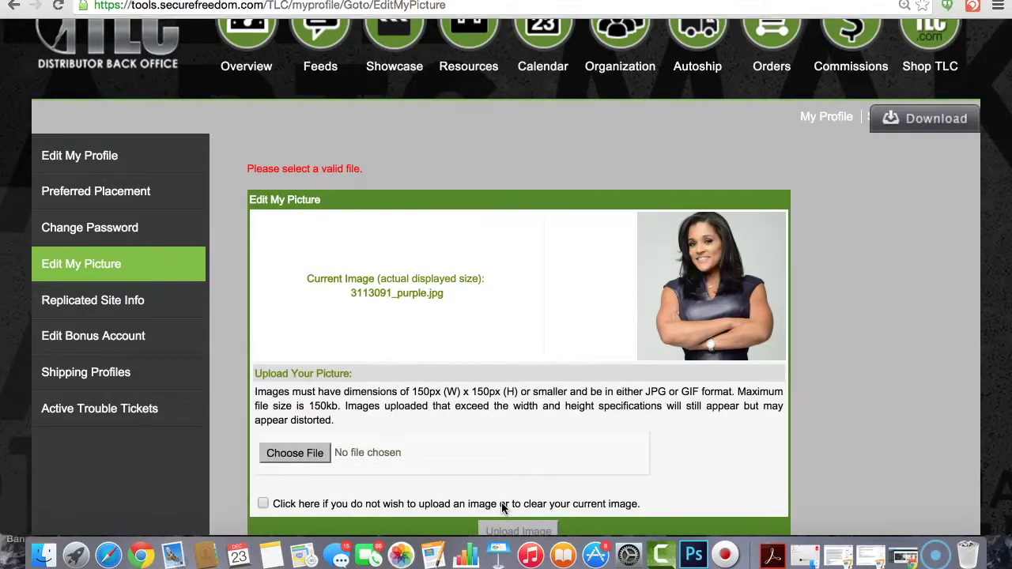
{"action": "left_click", "coordinate": [476, 382]}
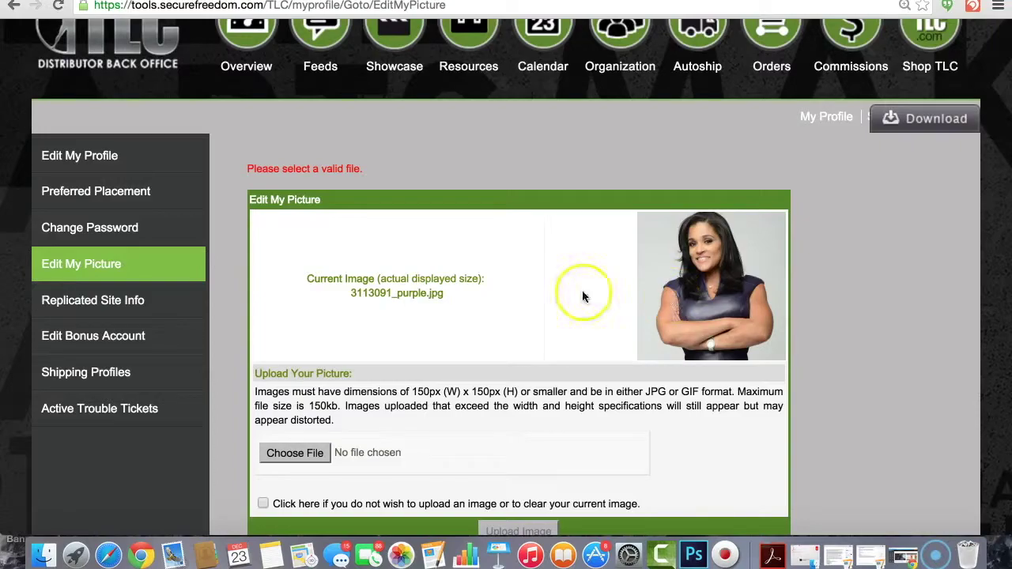
{"action": "left_click", "coordinate": [144, 293]}
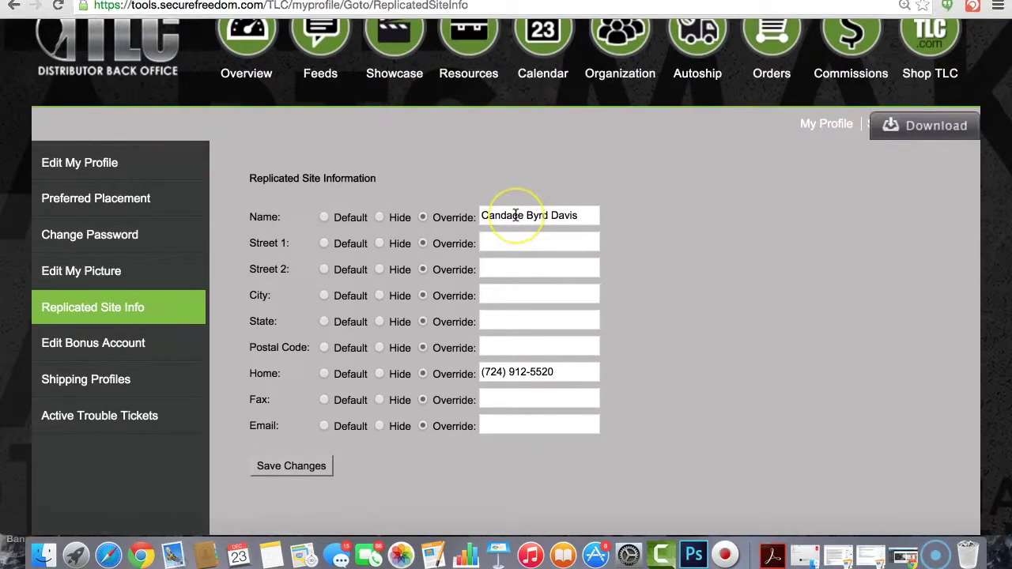
{"action": "left_click", "coordinate": [565, 347]}
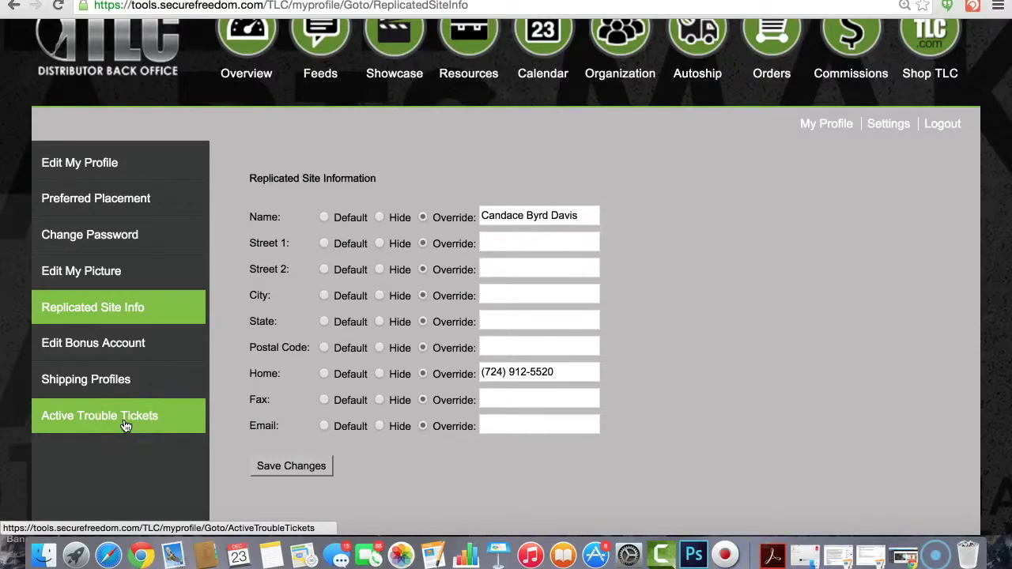
- Check the empty My Shipping Addresses table under Shipping Profiles, then return to Edit My Profile
{"action": "left_click", "coordinate": [111, 379]}
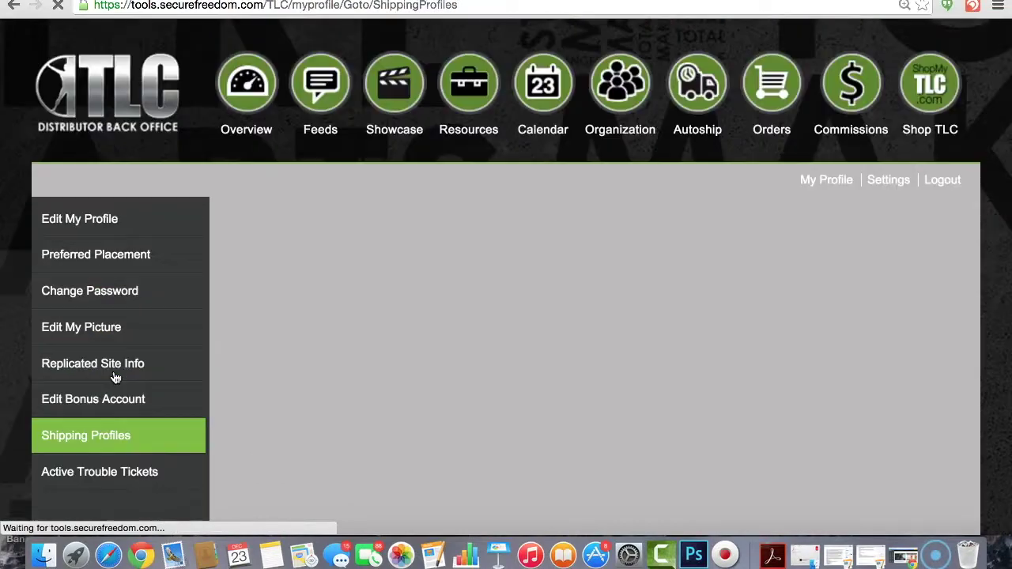
{"action": "left_click", "coordinate": [451, 343]}
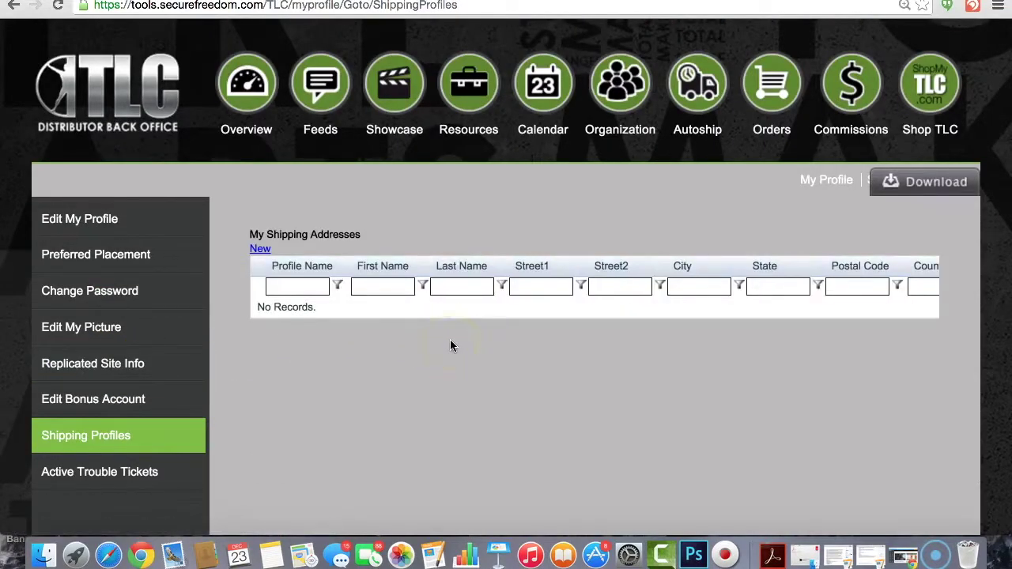
{"action": "scroll", "coordinate": [449, 345], "scroll_direction": "down", "scroll_amount": 2}
{"action": "left_click", "coordinate": [361, 264]}
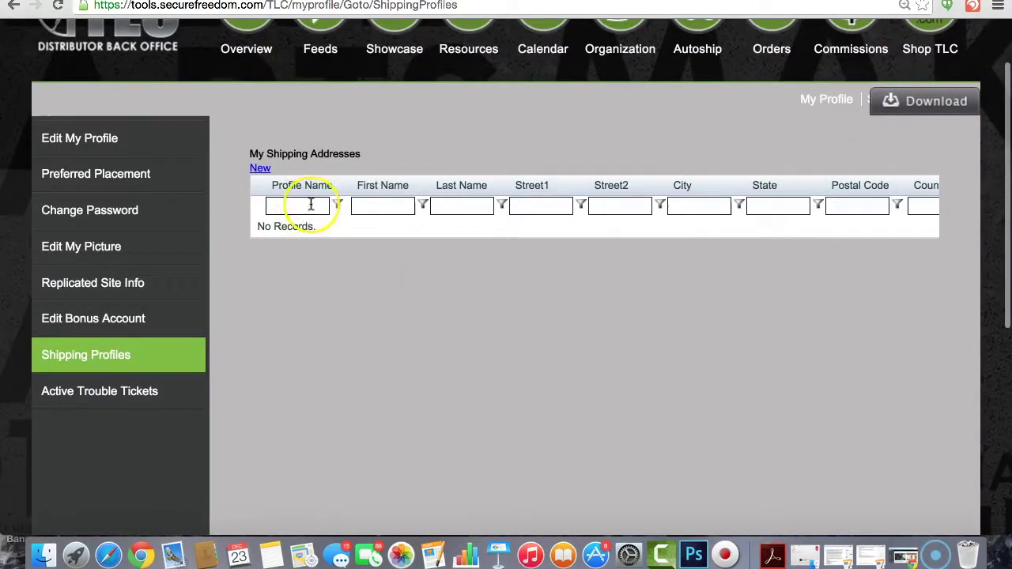
{"action": "left_click", "coordinate": [718, 248]}
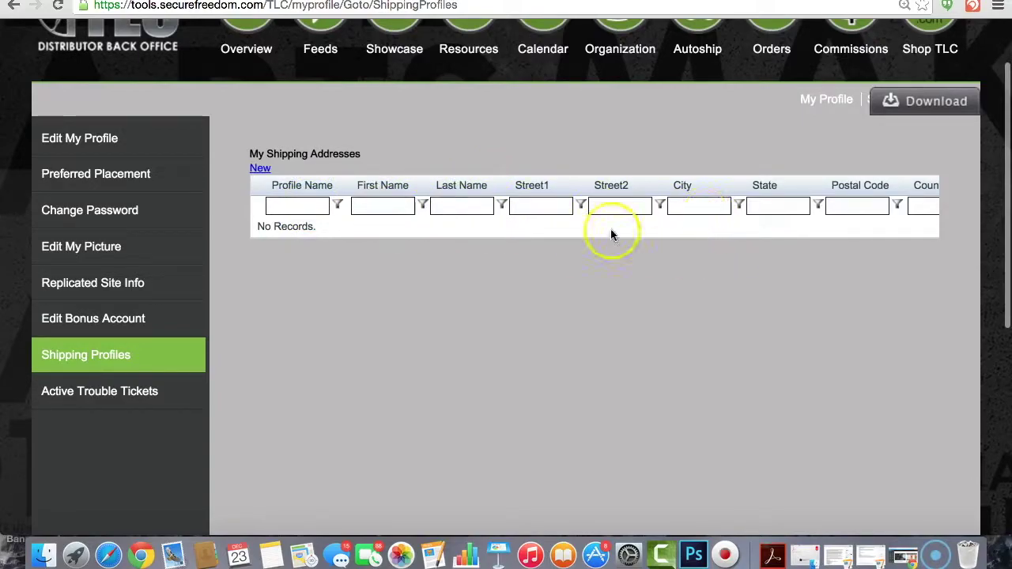
{"action": "scroll", "coordinate": [536, 268], "scroll_direction": "up", "scroll_amount": 2}
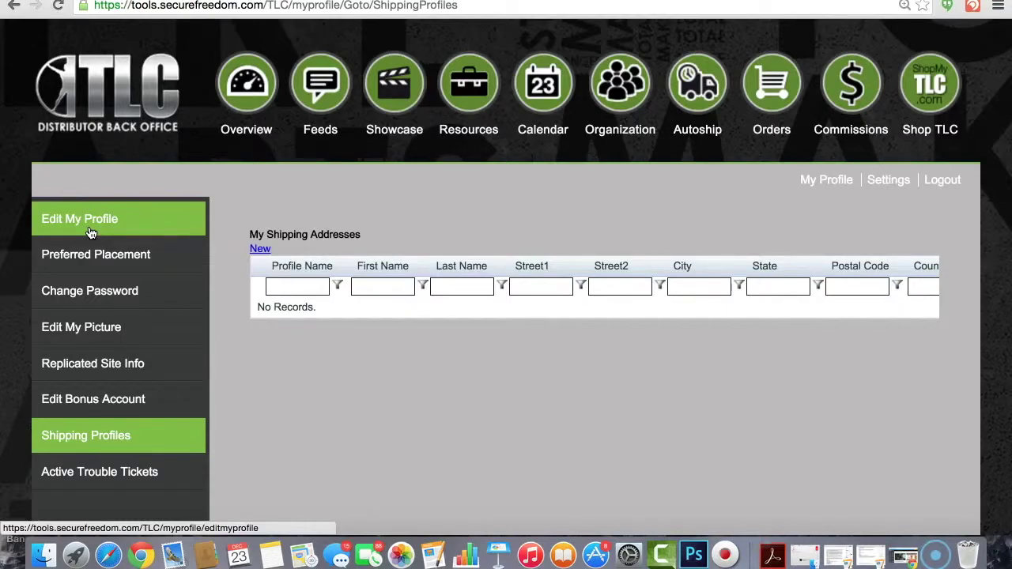
{"action": "left_click", "coordinate": [91, 233]}
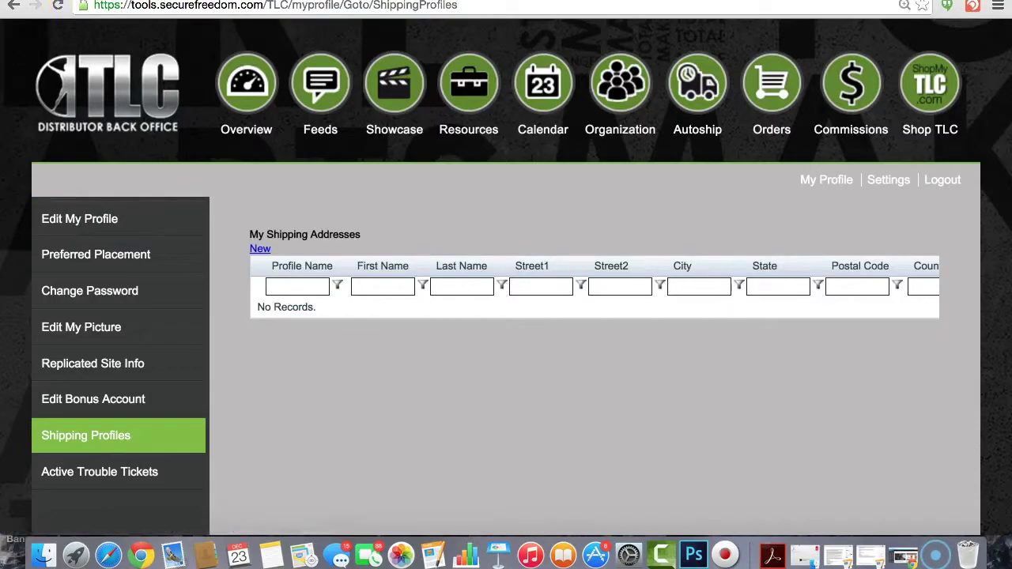